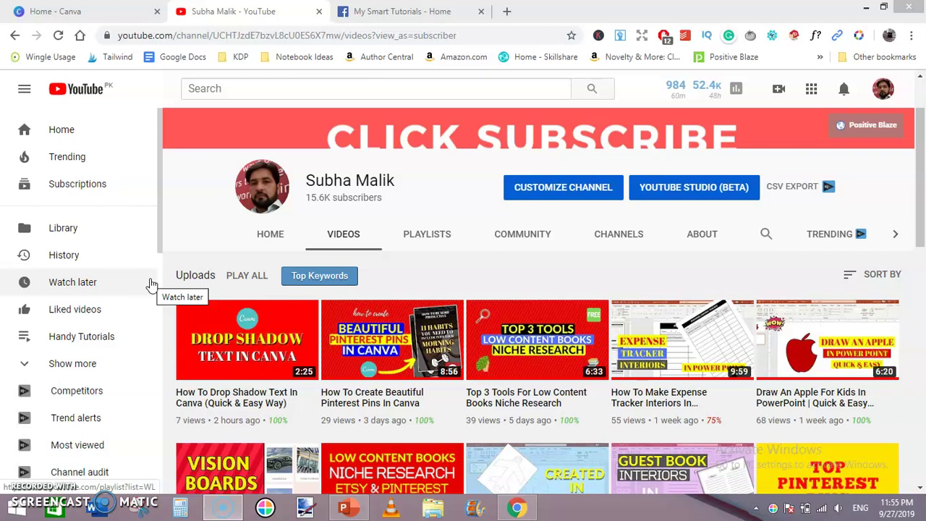
- Switch from the YouTube channel's videos page to the open Canva home tab
left_click(79, 11)
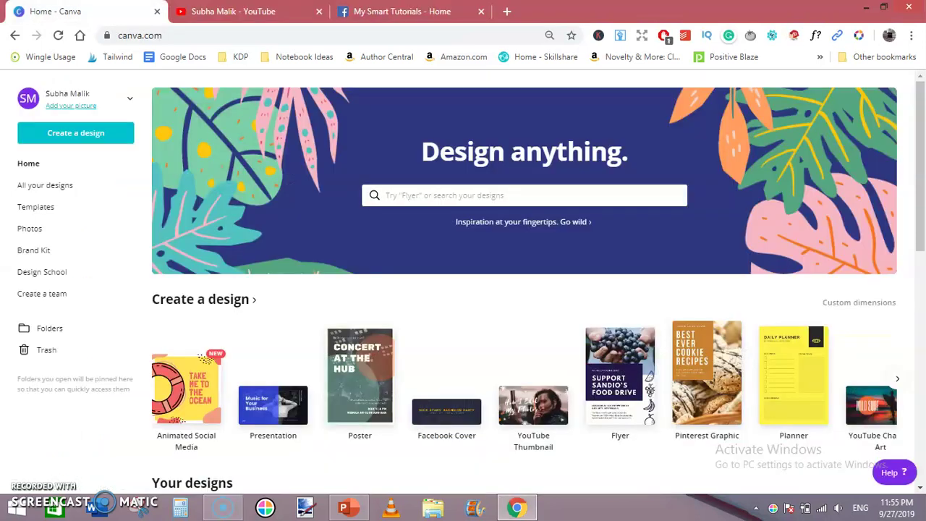
- Show Canva's suggested design types and close the stray Untitled Design tab
left_click(410, 195)
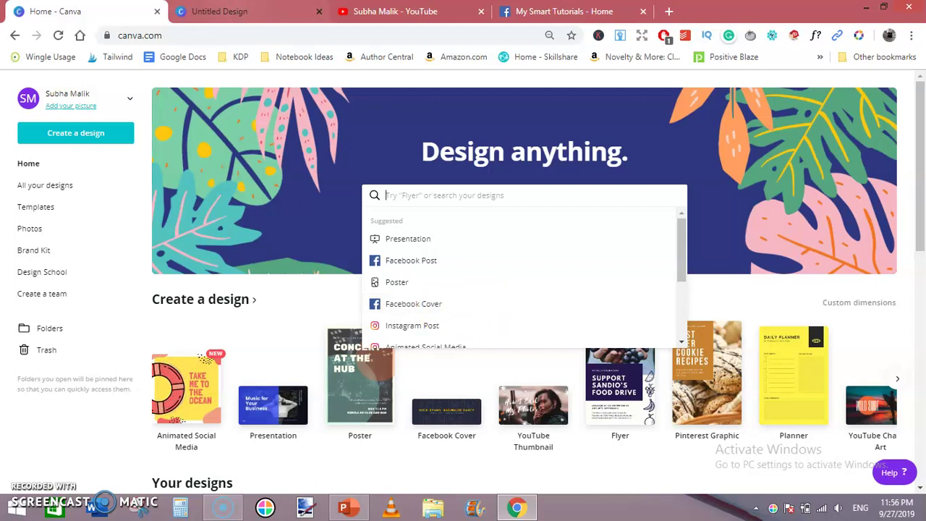
left_click(308, 12)
left_click(318, 12)
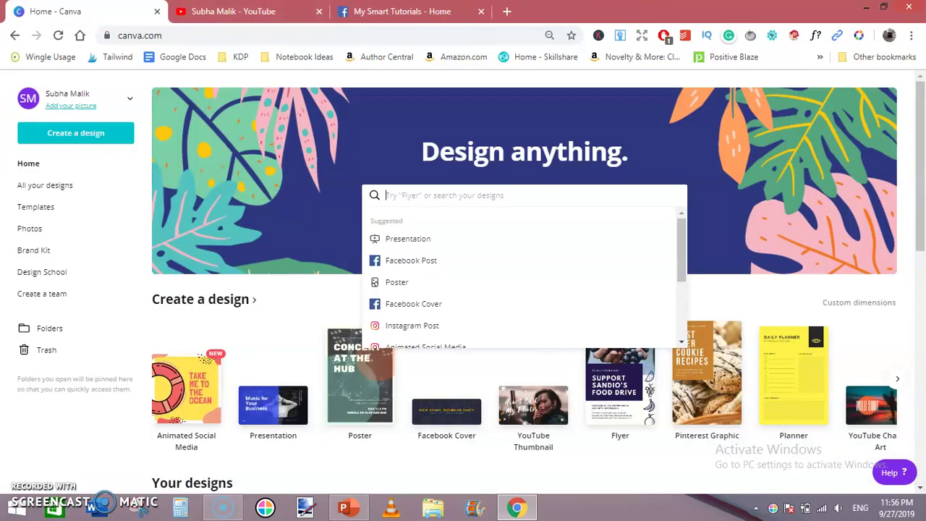
- Create a custom 820 × 312 px blank design, then start a Facebook Cover design
left_click(87, 140)
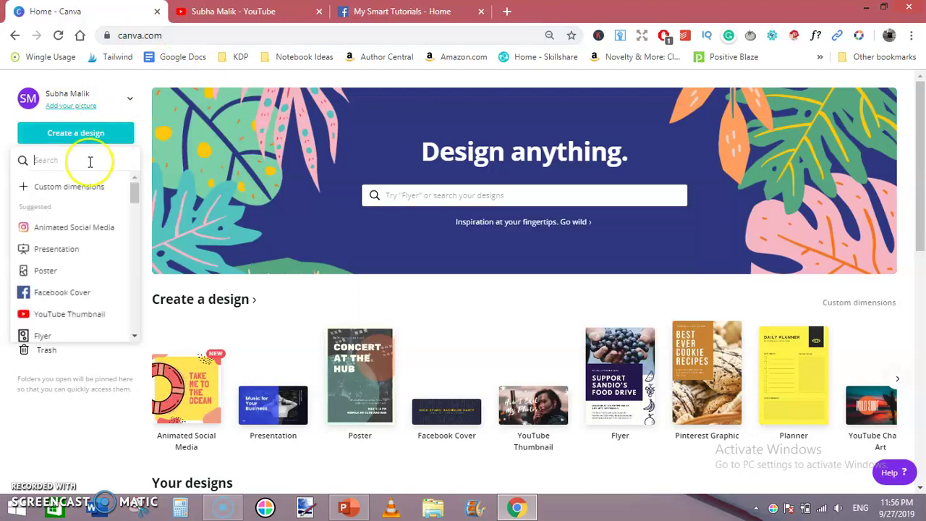
left_click(82, 187)
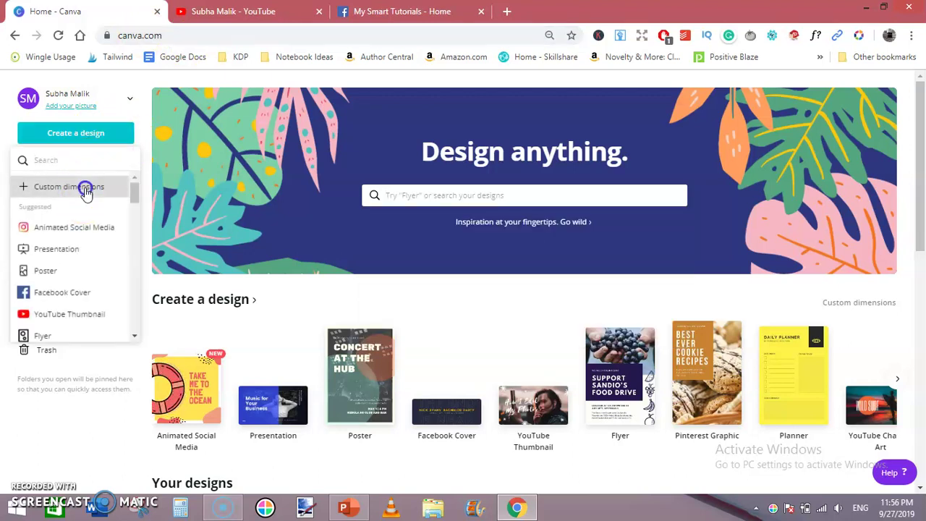
left_click(60, 187)
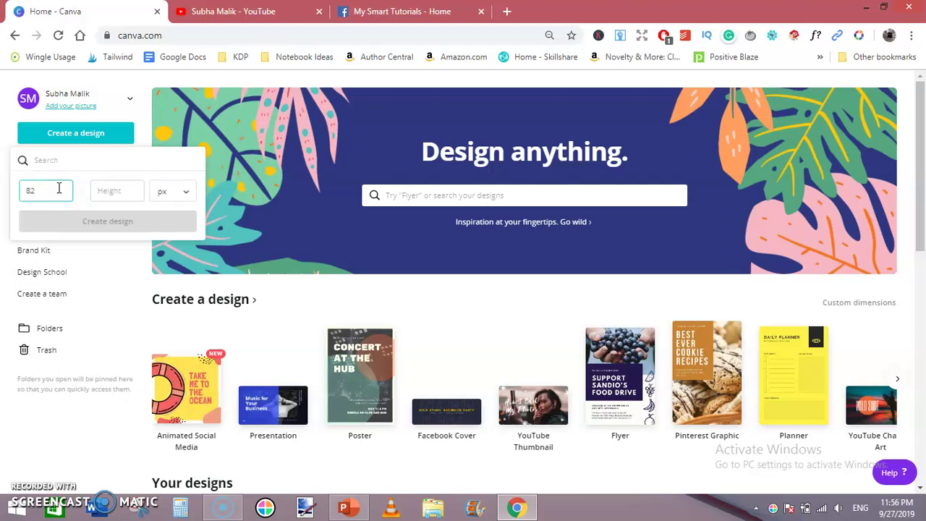
left_click(108, 190)
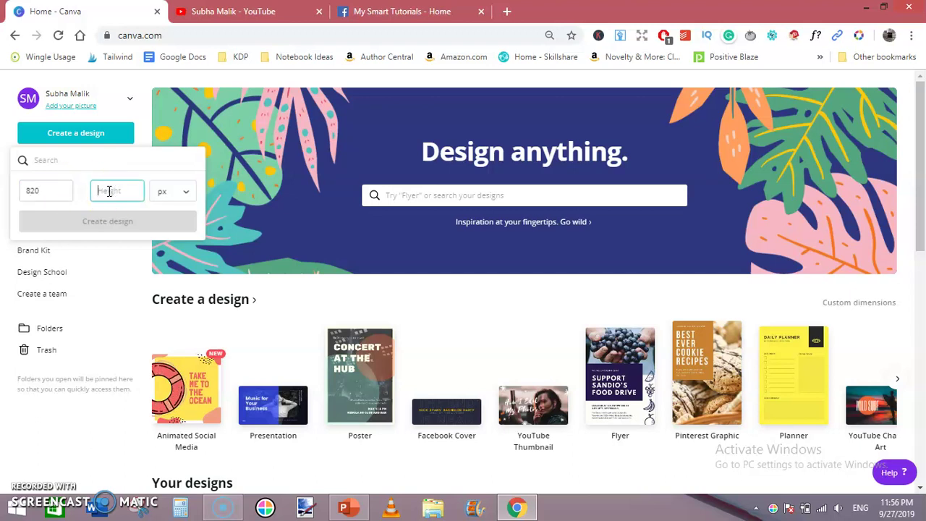
type("31")
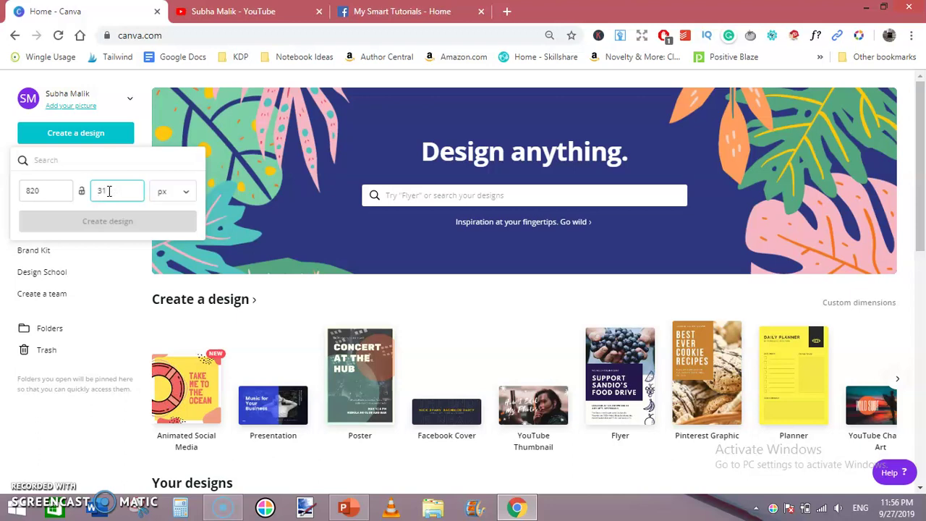
type("2")
left_click(130, 221)
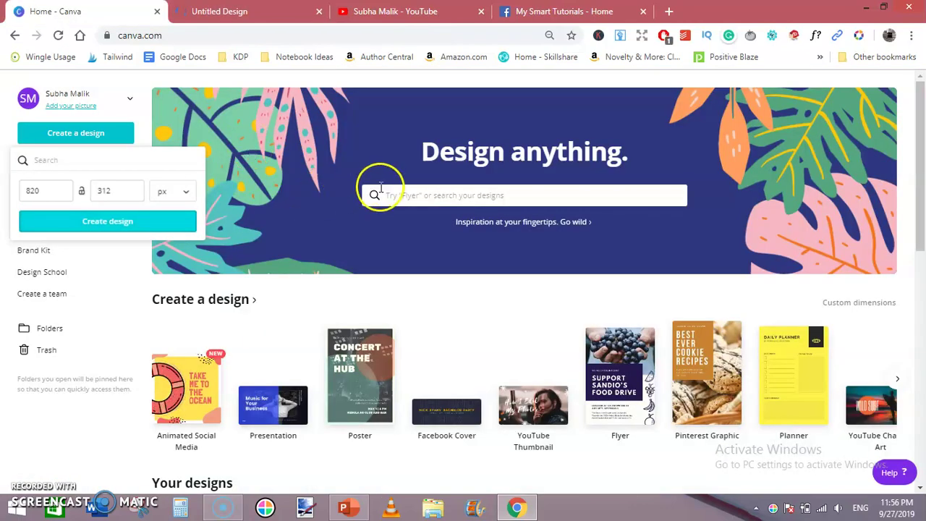
left_click(380, 192)
left_click(430, 303)
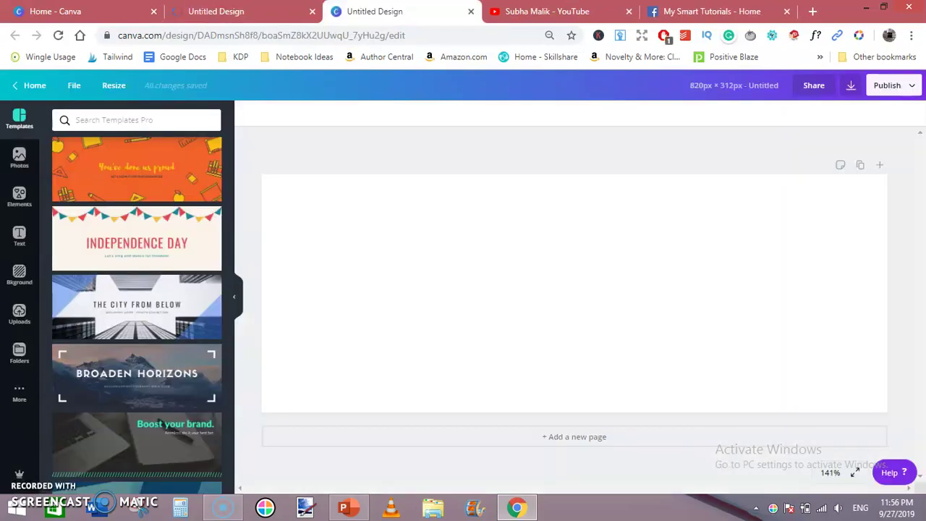
- Close the Canva home tab and the duplicate Untitled Design tab, leaving only the Facebook Cover
left_click(52, 8)
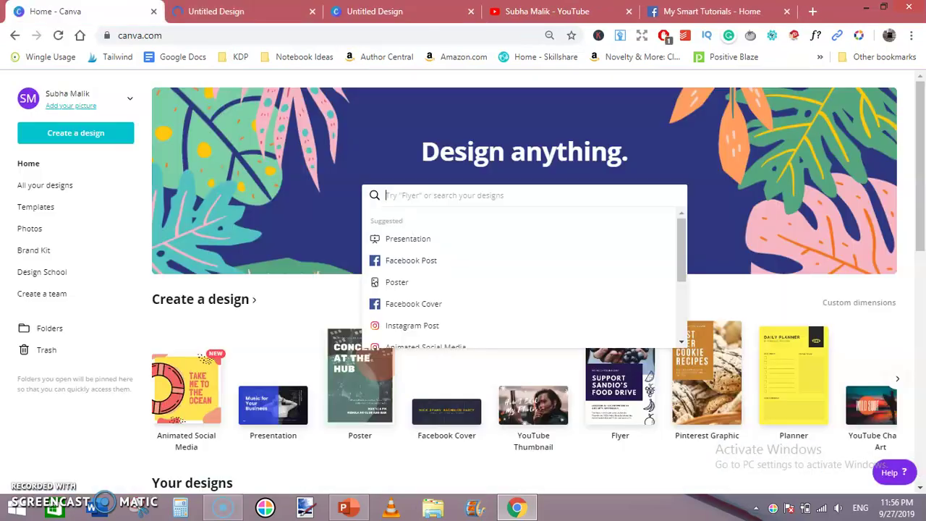
left_click(153, 11)
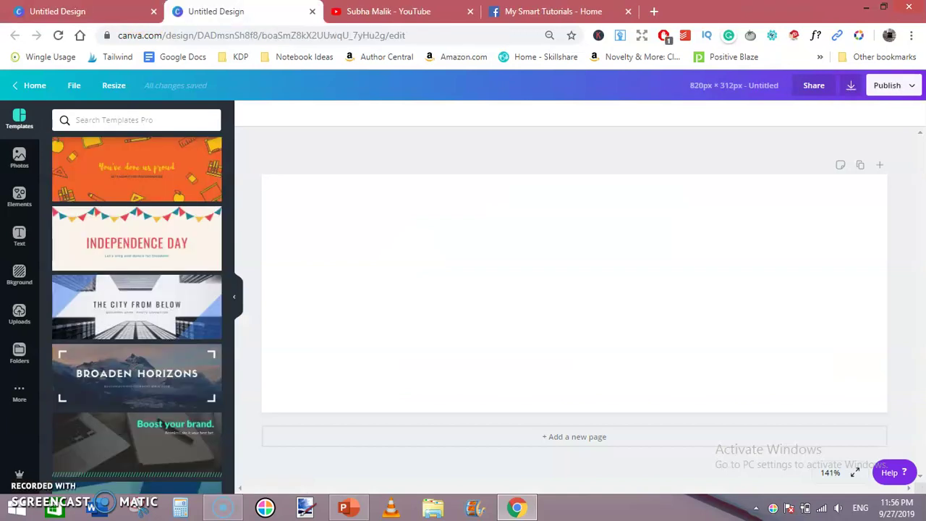
left_click(310, 12)
left_click(90, 13)
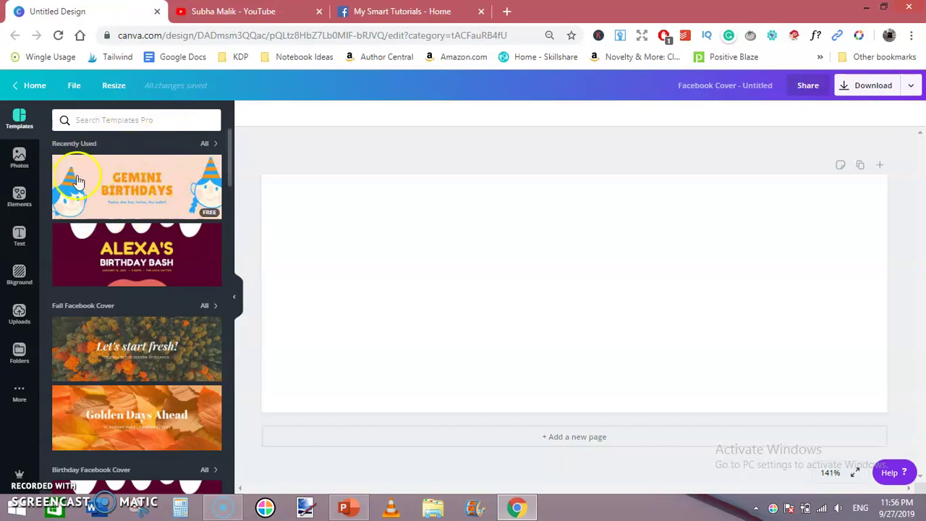
- Apply the Gemini Birthdays template and select all of its GEMINI BIRTHDAYS heading text
left_click(132, 187)
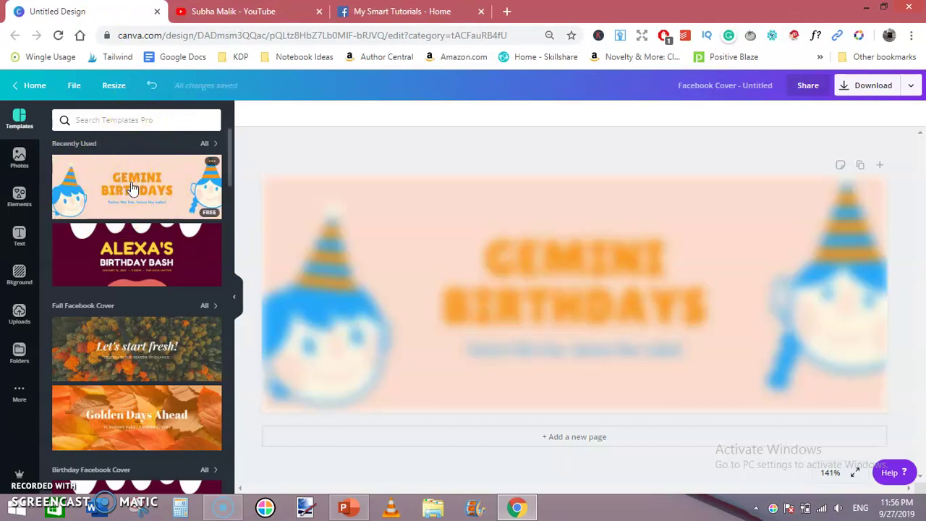
left_click(402, 243)
double_click(533, 266)
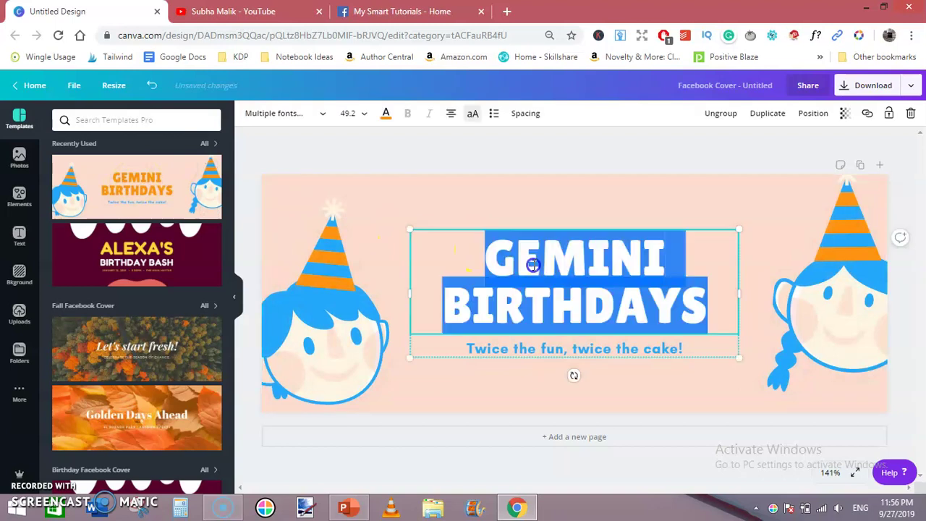
left_click(533, 265)
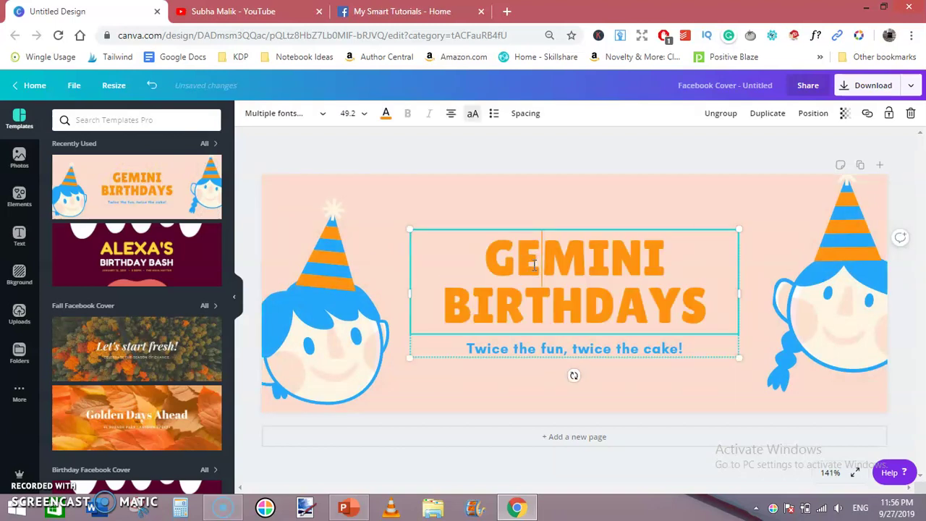
key("ctrl+a")
- Retype the heading as MY SMART on the first line and TUTORIALS on the second
left_click(402, 10)
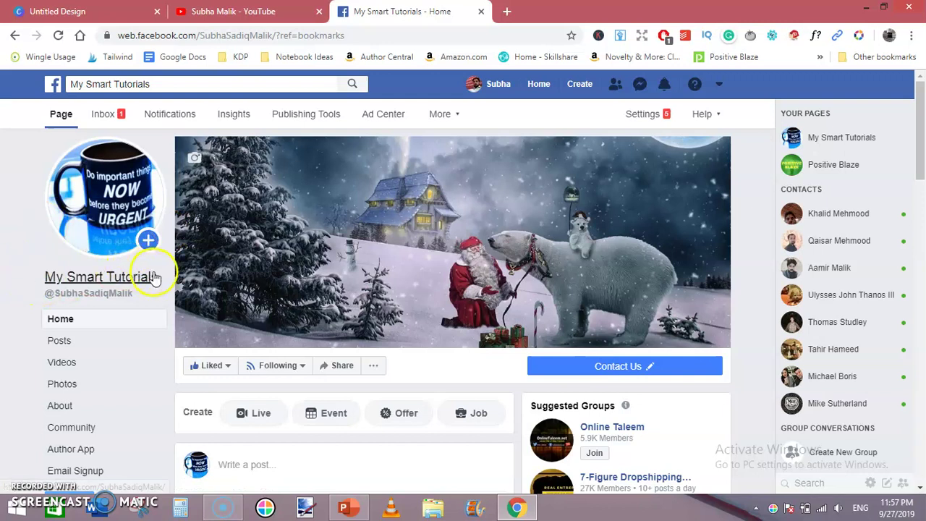
key("ctrl+1")
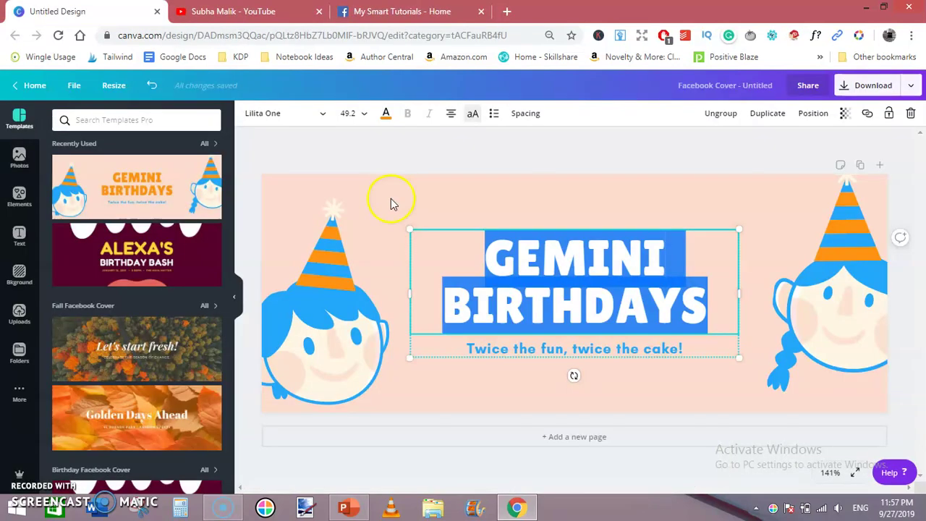
type("MY ")
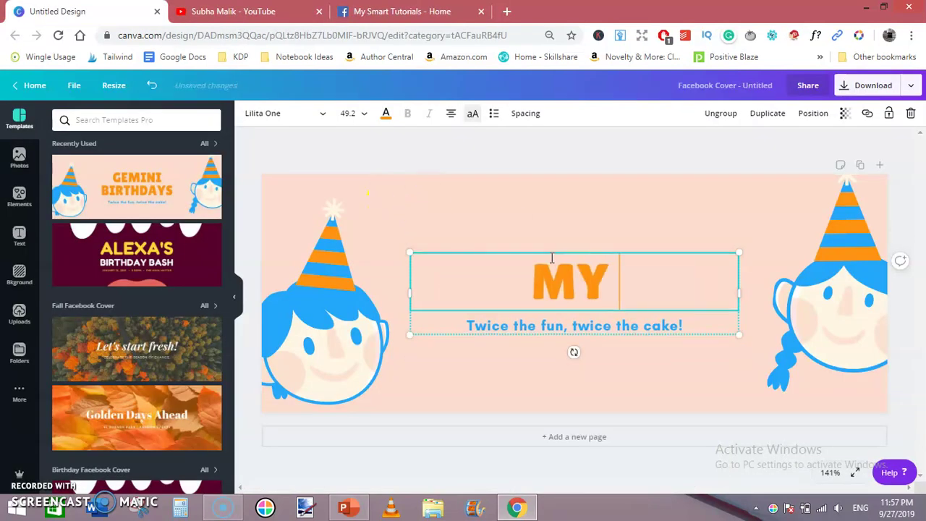
type("SMART")
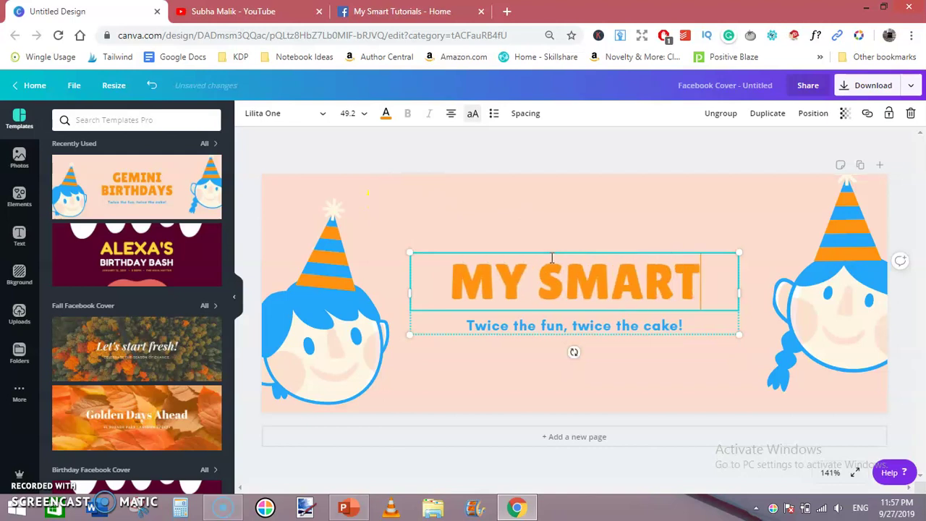
key("Return")
type("TUTO")
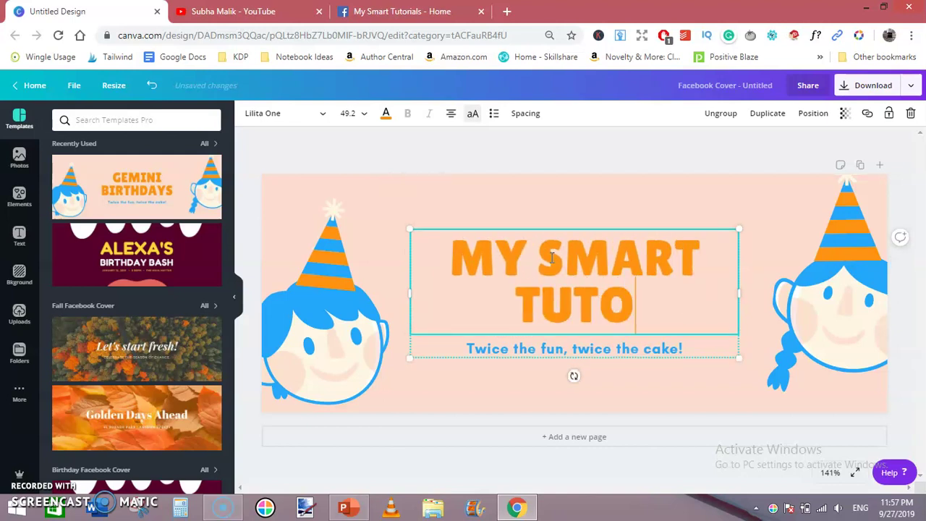
type("RIALS")
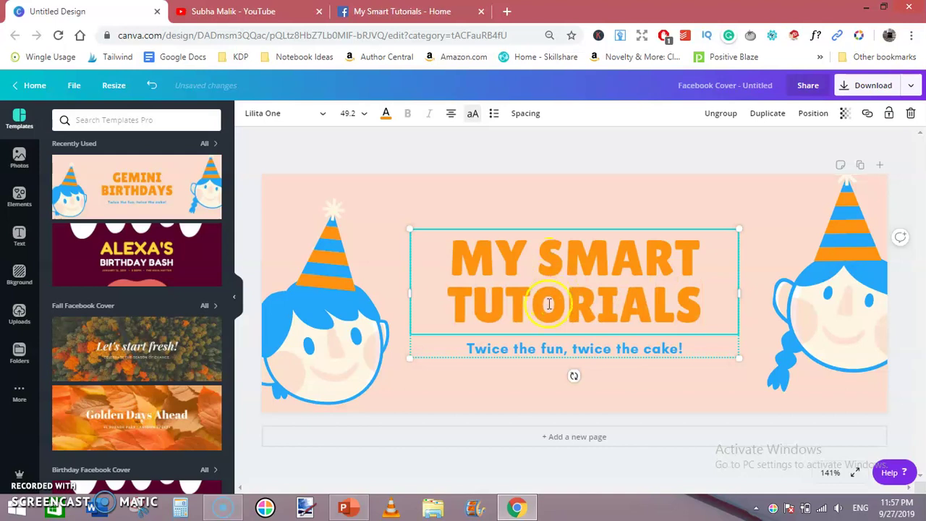
- Replace the subtitle with the author's name and make it all capitals
double_click(556, 348)
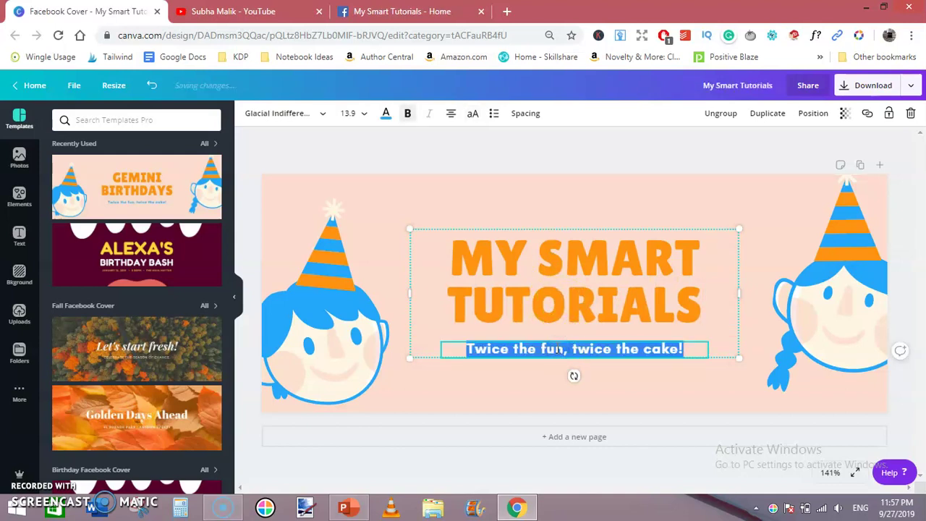
type("by subha mal")
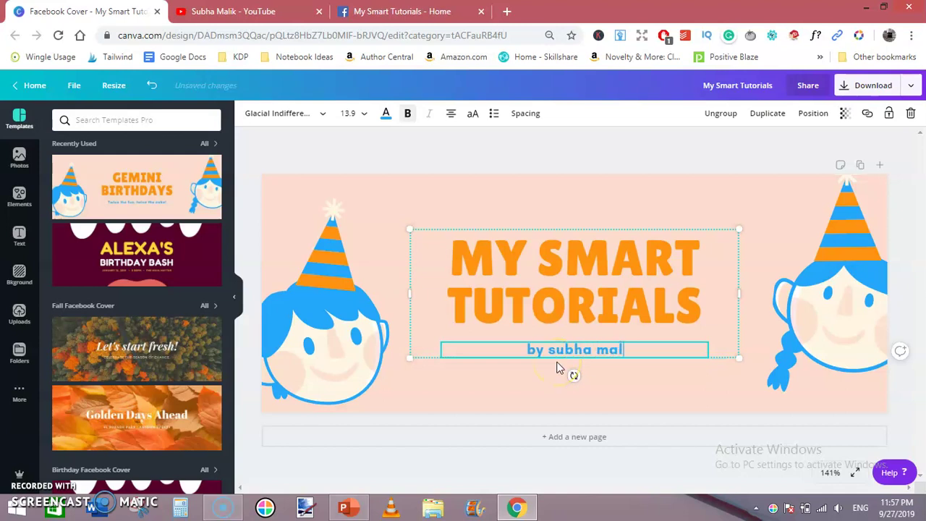
type("ik")
triple_click(584, 350)
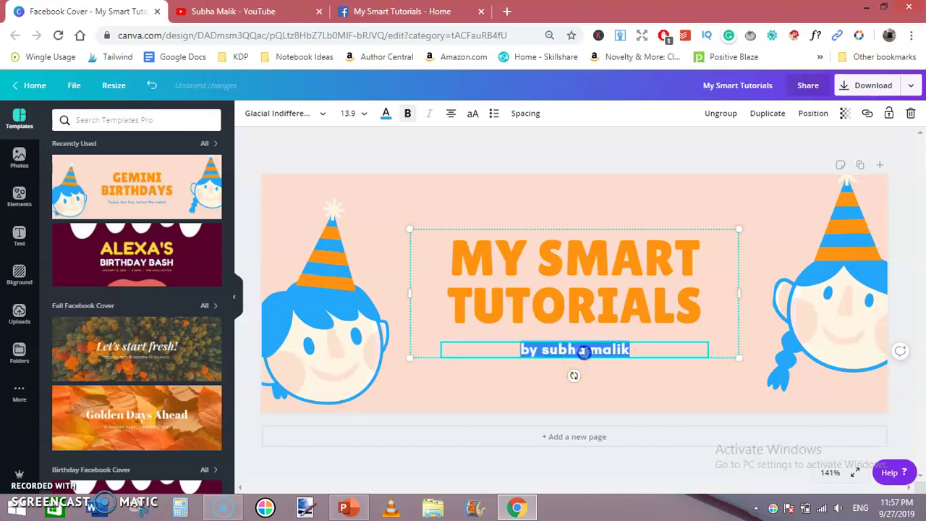
left_click(471, 116)
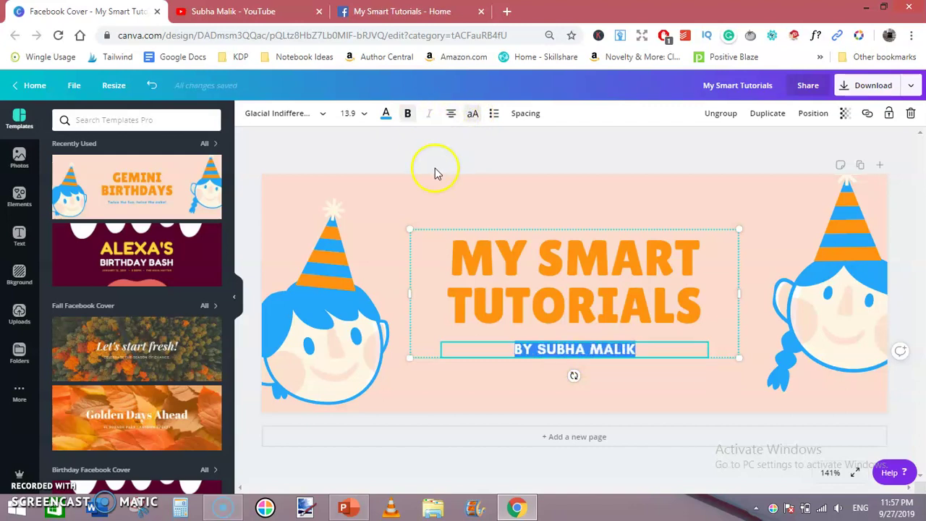
left_click(513, 201)
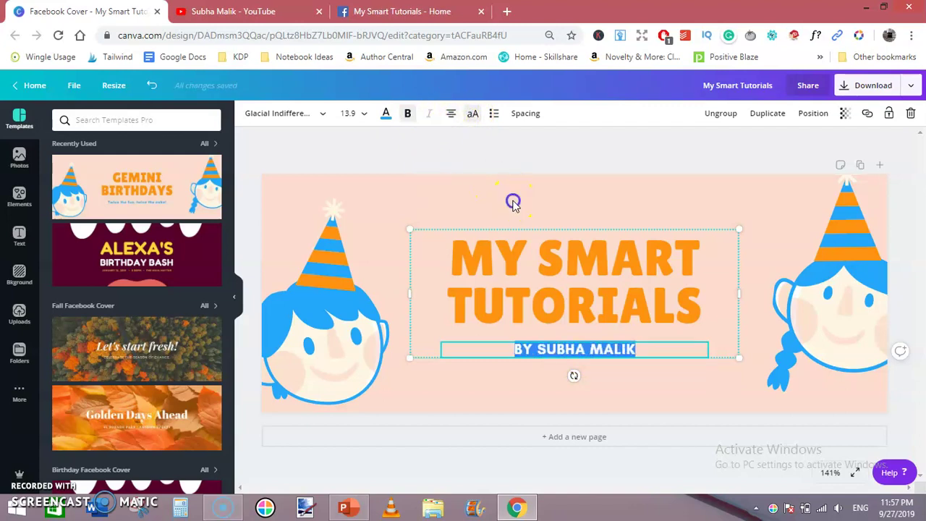
- Colour the byline black and delete the right-hand girl with her party hat
triple_click(544, 351)
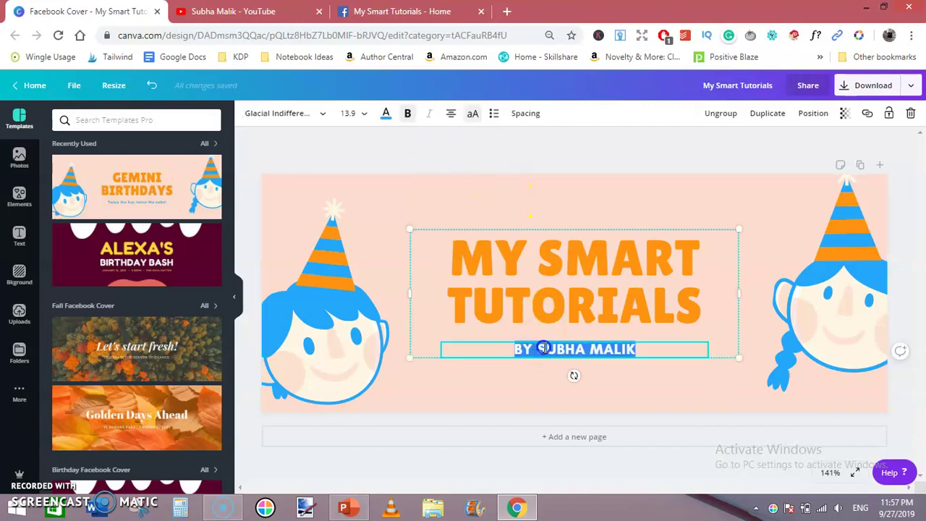
left_click(389, 116)
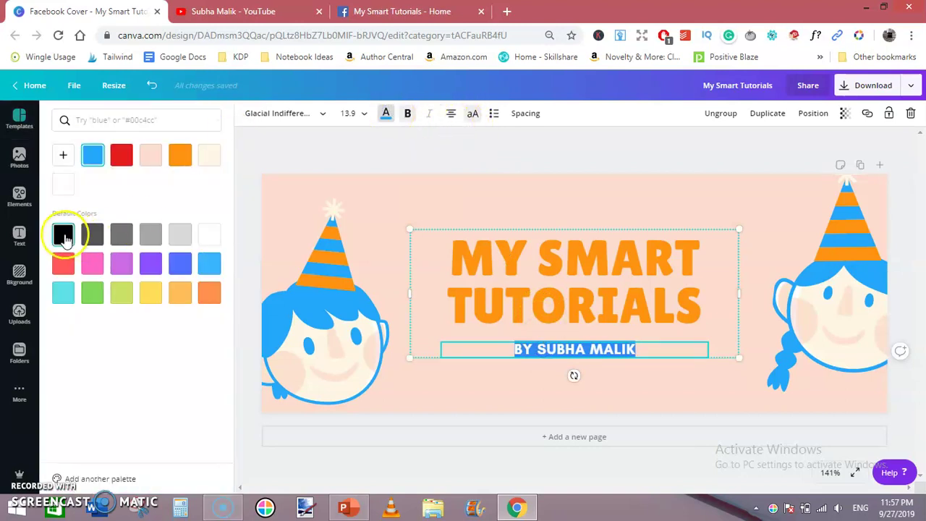
left_click(64, 239)
left_click(384, 207)
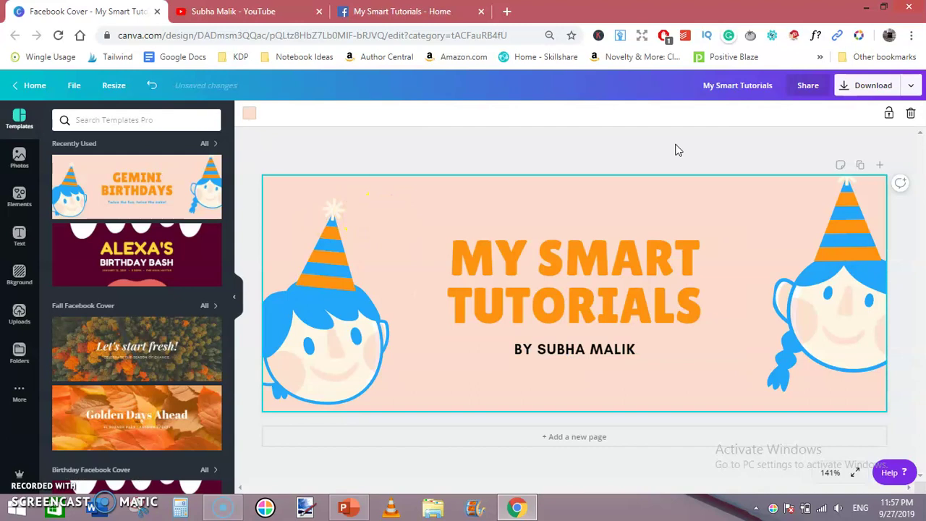
left_click_drag(767, 171, 879, 423)
key("Delete")
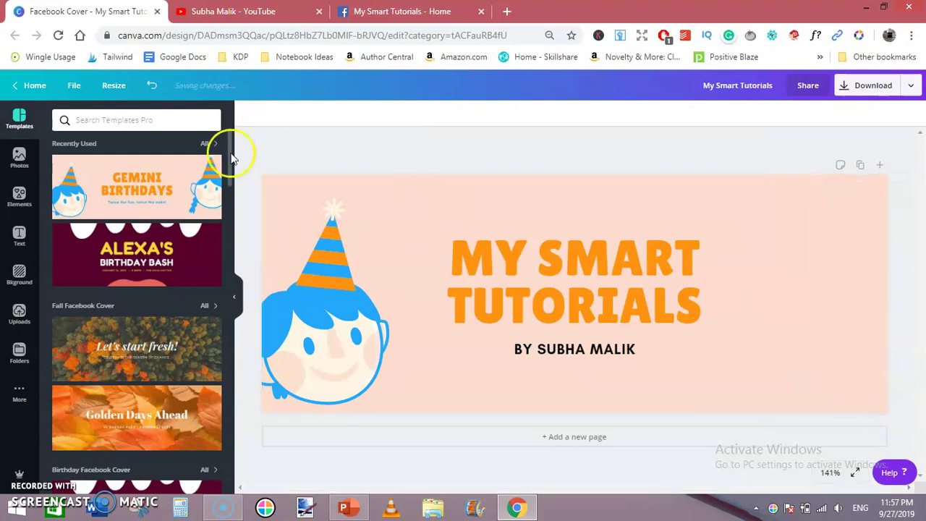
- Delete the left party-hat girl and search Elements for 'tec' graphics
left_click_drag(249, 154, 405, 419)
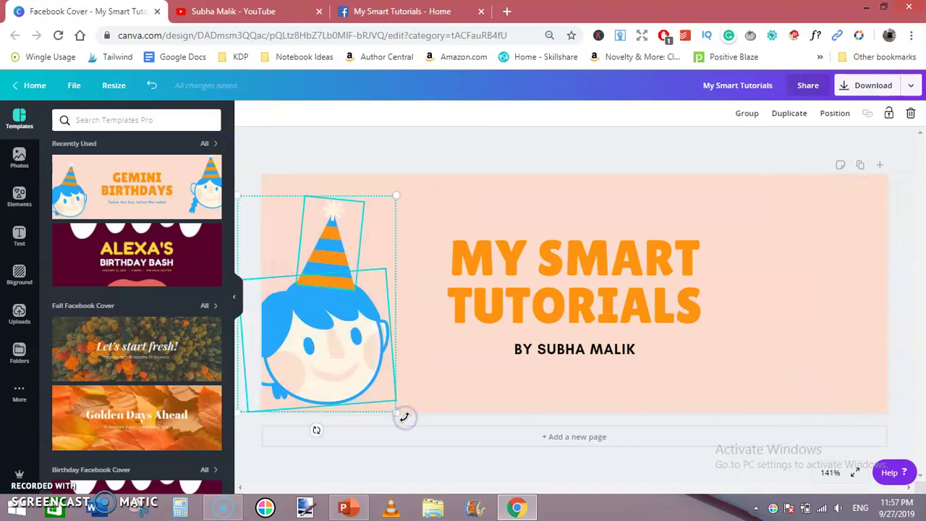
key("Delete")
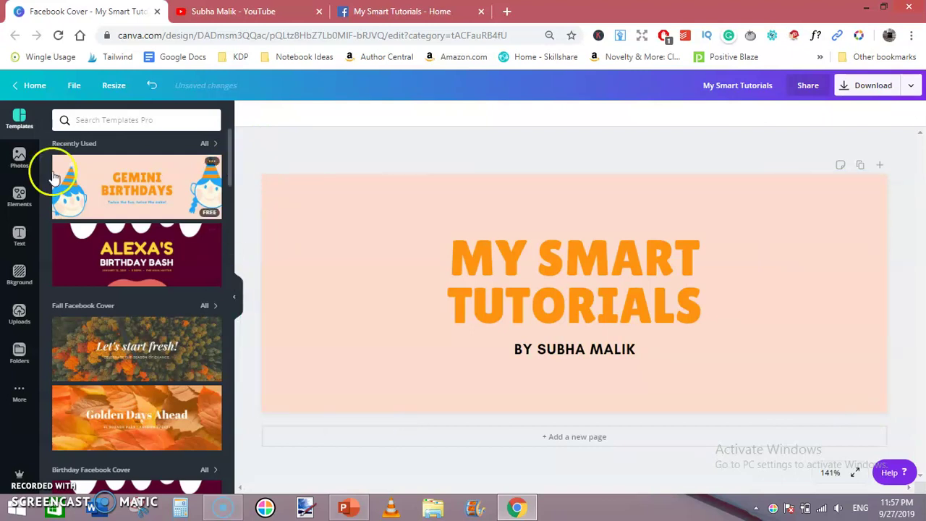
left_click(18, 196)
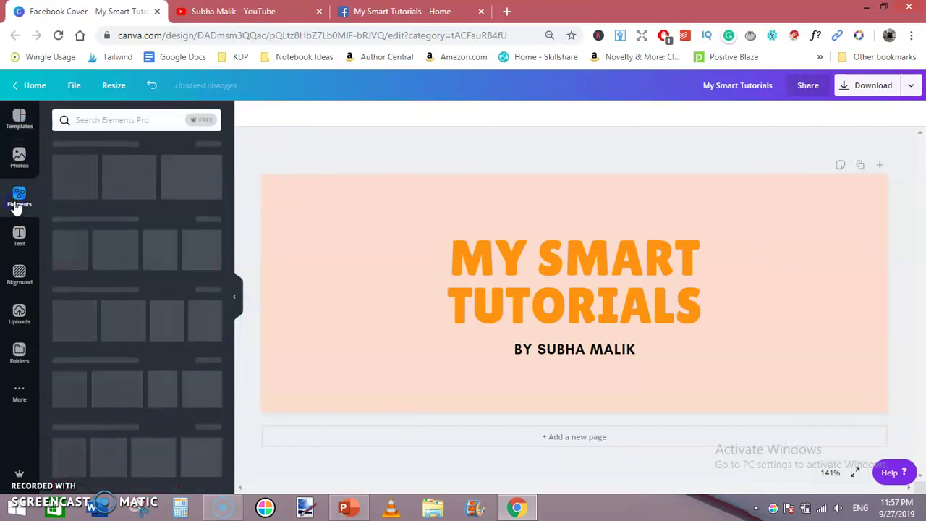
left_click(138, 118)
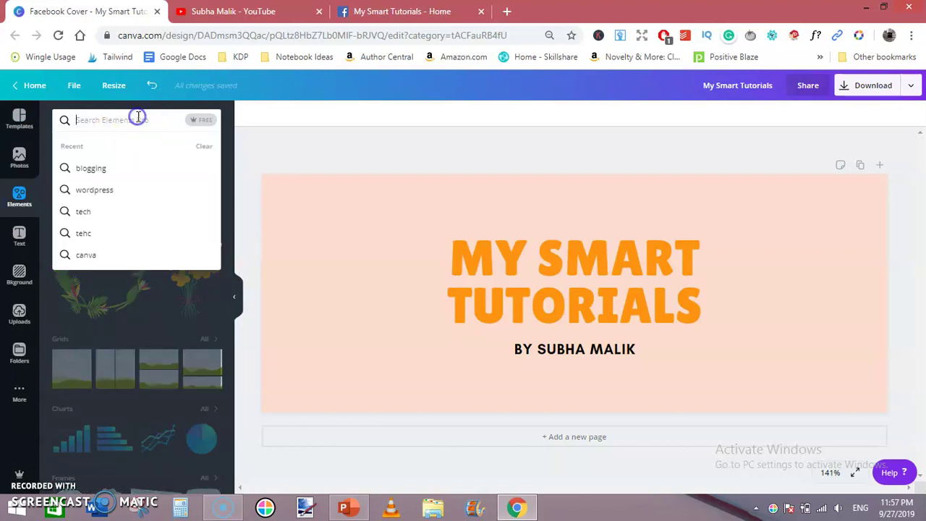
type("tech")
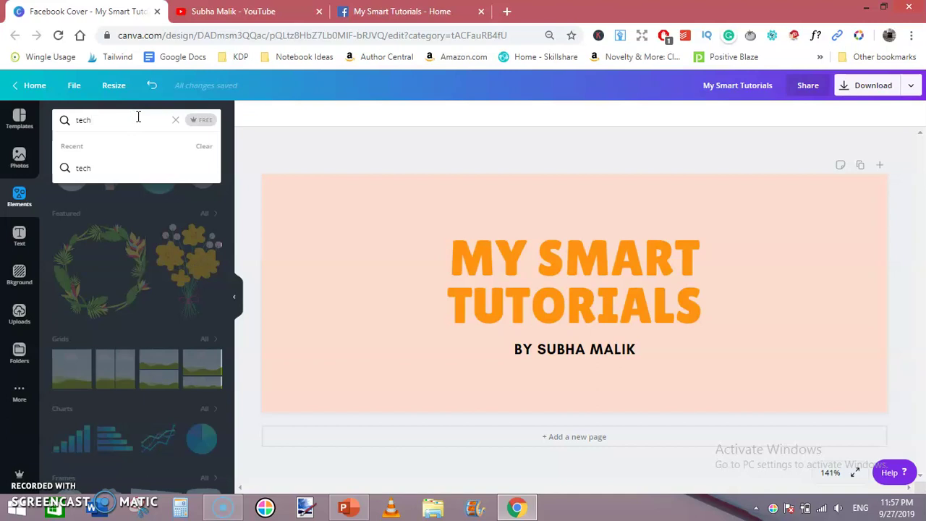
key("Return")
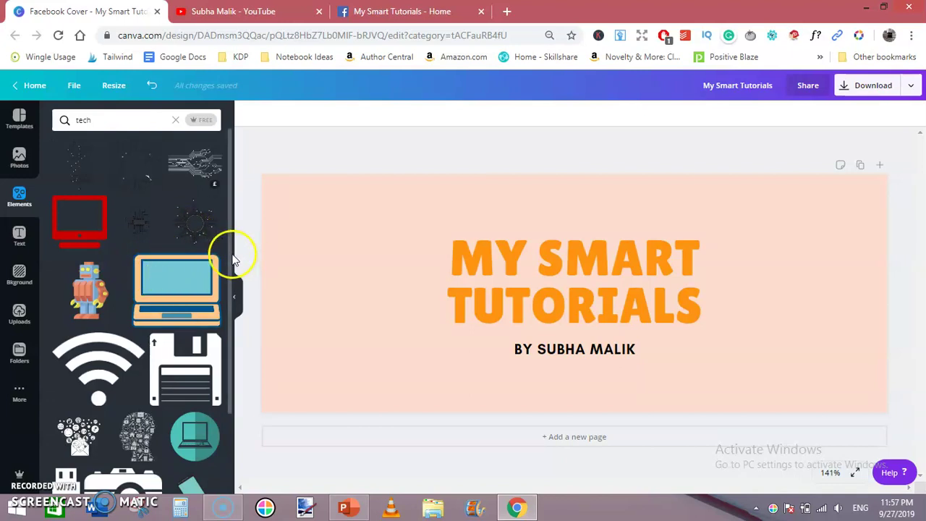
- Add the phone-in-hand graphic, shrink it and place it right of the title
scroll(210, 290, "down", 3)
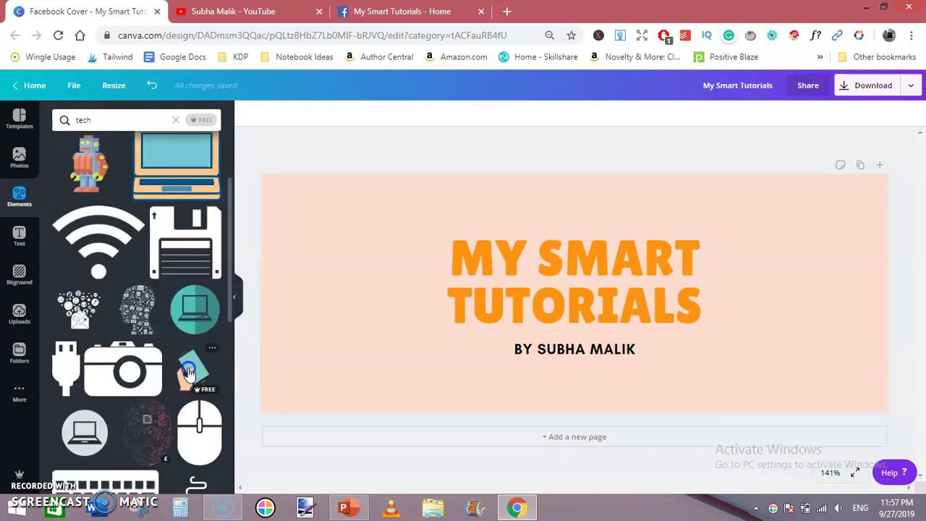
left_click(187, 372)
left_click_drag(543, 258, 776, 258)
left_click_drag(894, 200, 829, 266)
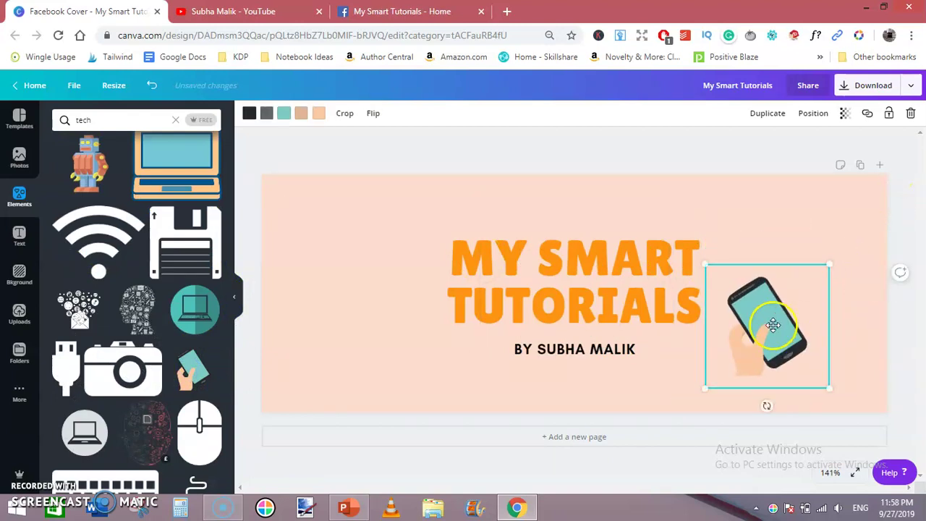
left_click_drag(772, 326, 806, 289)
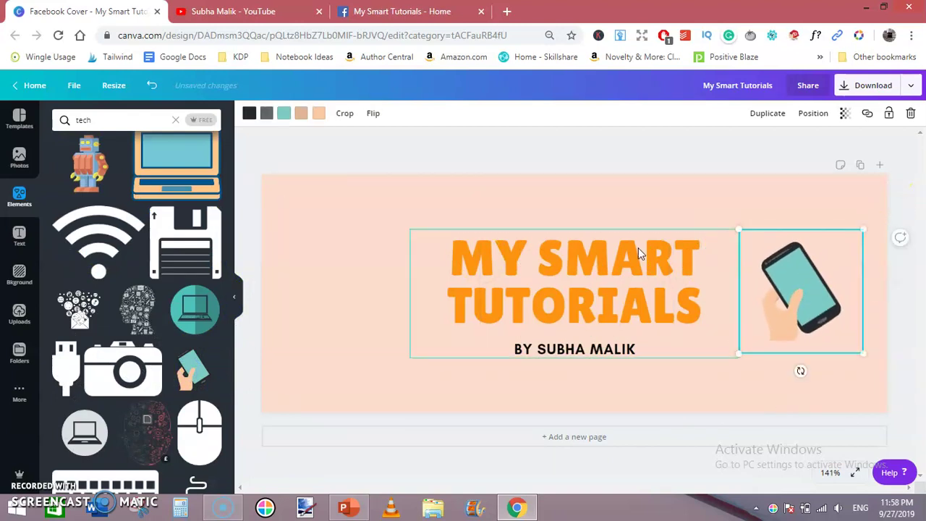
left_click(329, 254)
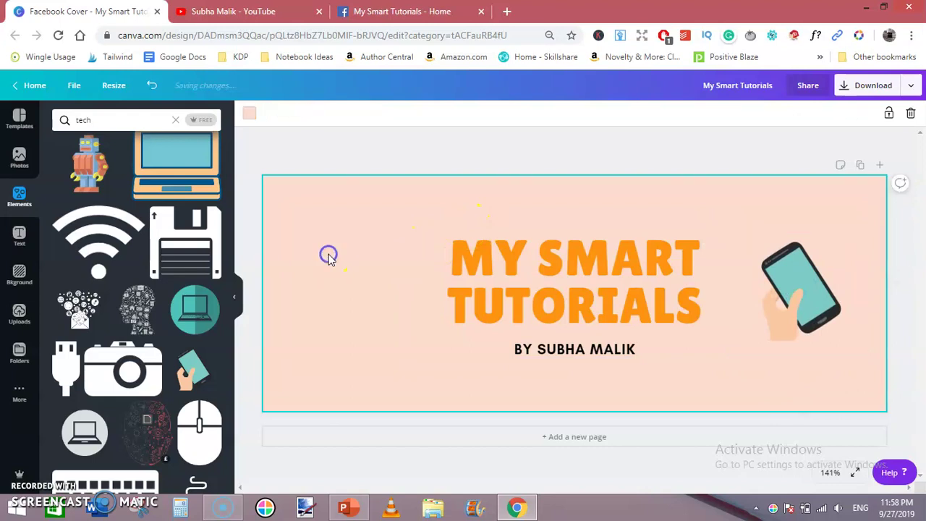
- Add a circular laptop graphic from a 'blogging' search, resized to about 247 px, left of the title
left_click(118, 122)
type("blo")
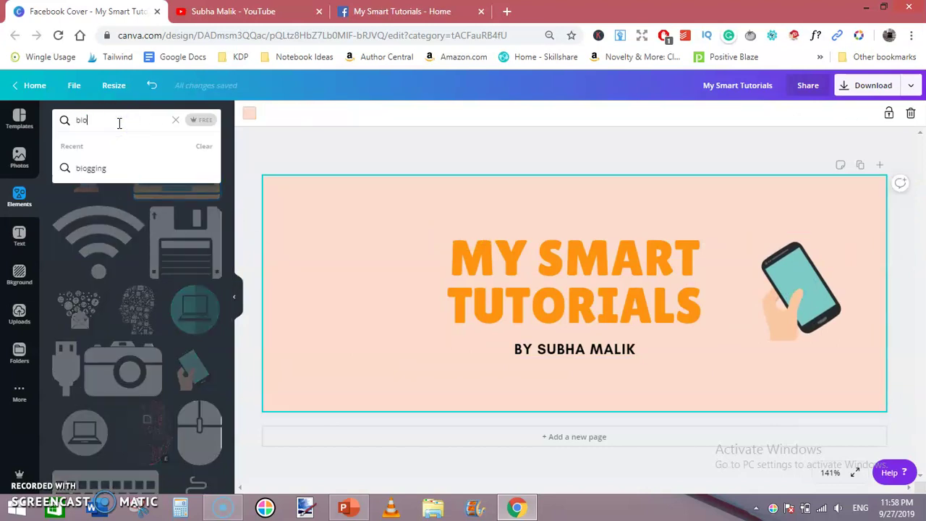
type("cging")
key("Return")
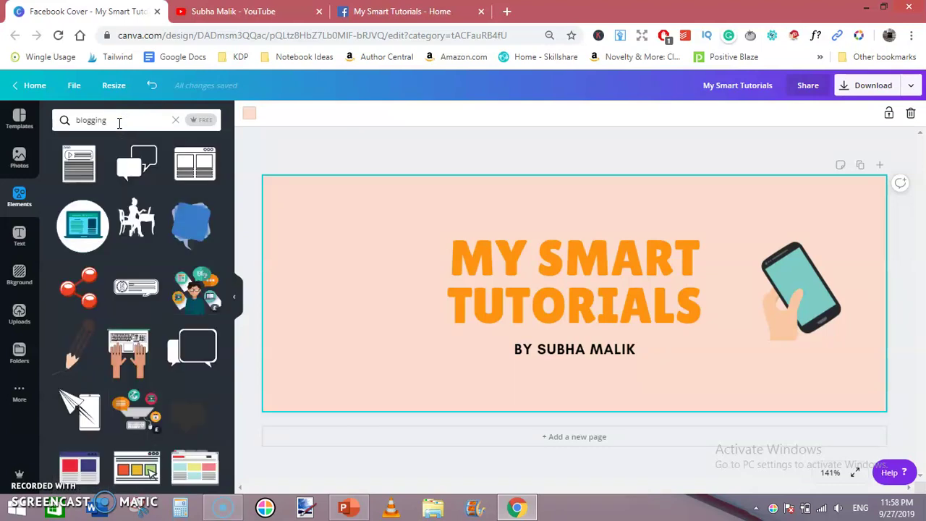
left_click(82, 225)
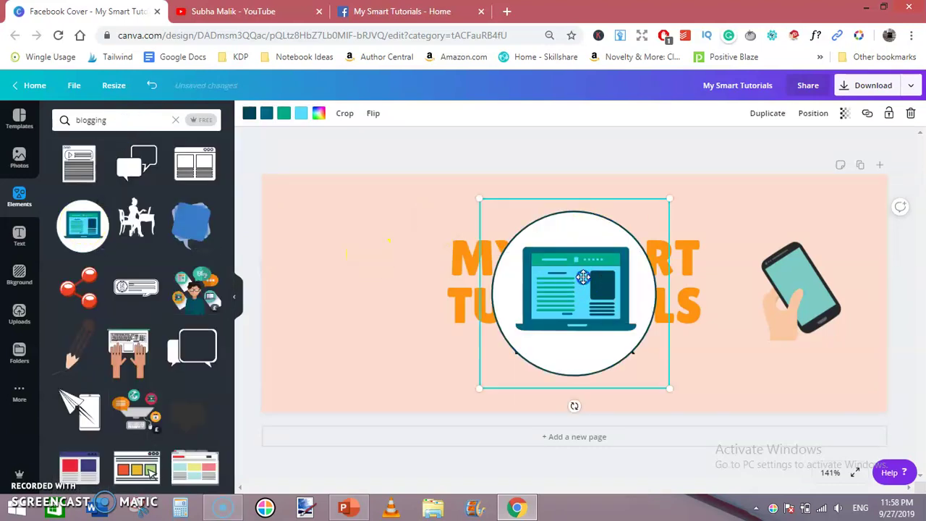
left_click_drag(583, 277, 366, 268)
left_click_drag(450, 199, 434, 227)
left_click_drag(372, 302, 383, 283)
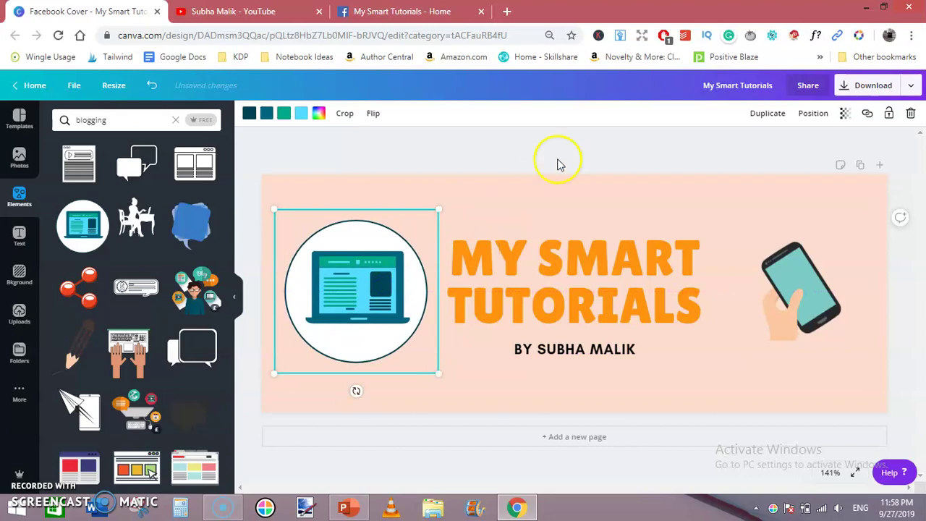
left_click(564, 155)
- Try purple and red page backgrounds before settling on a yellow background
left_click(503, 196)
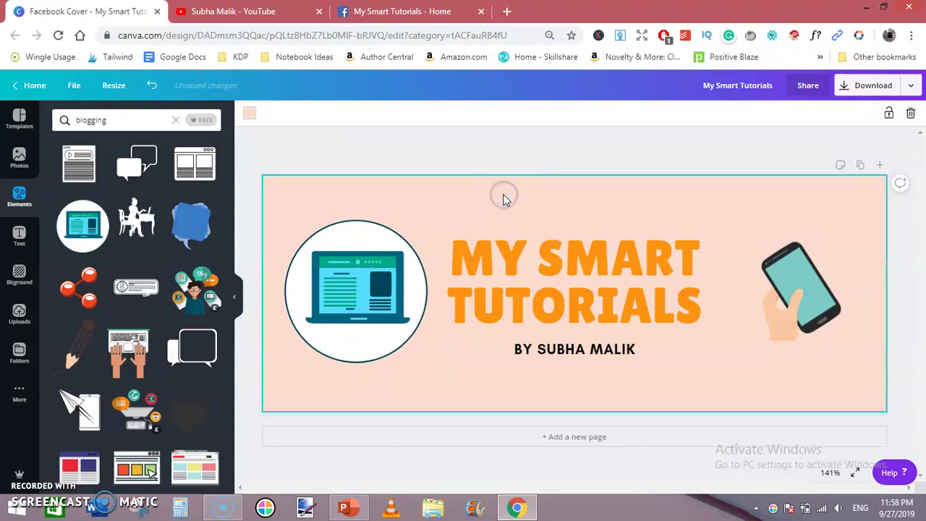
left_click(249, 113)
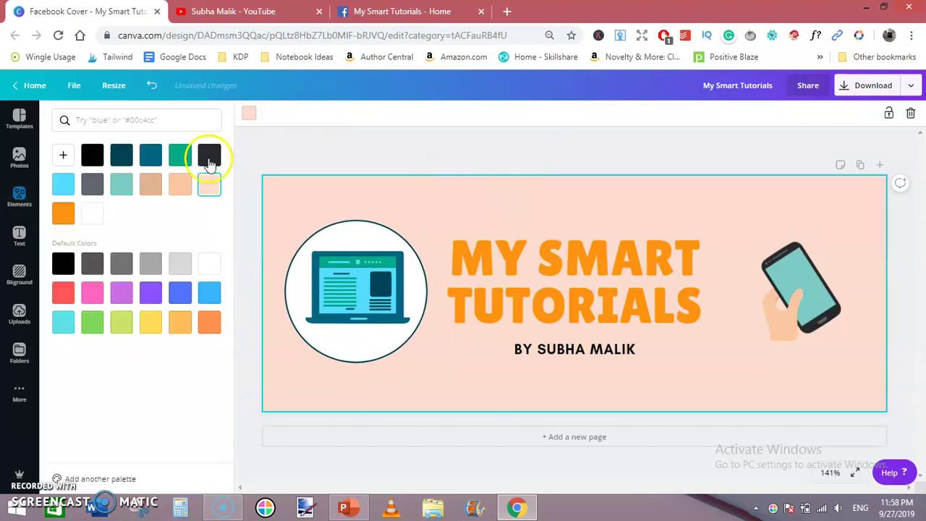
left_click(151, 291)
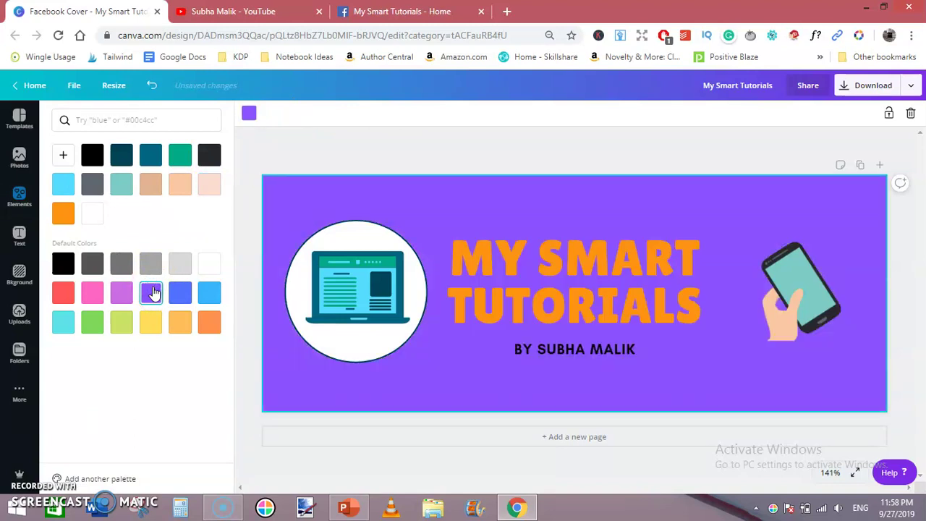
left_click(152, 325)
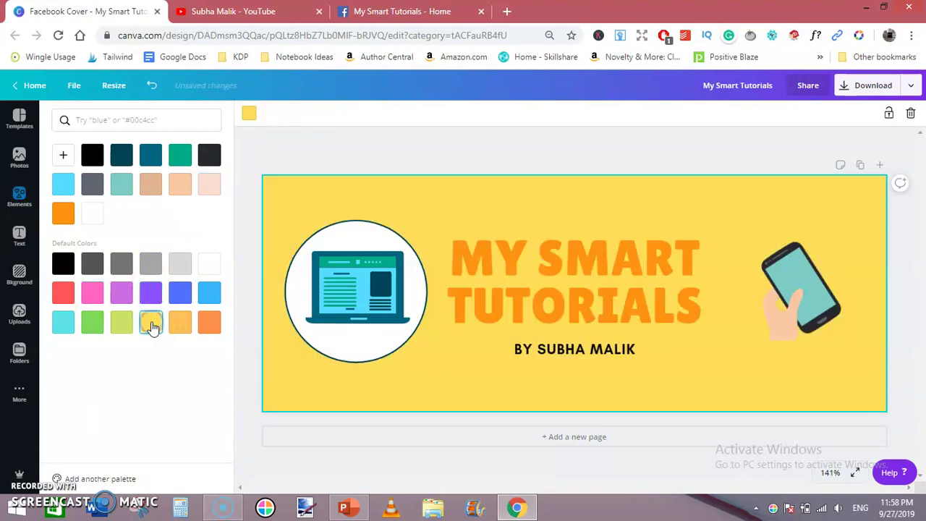
left_click(63, 291)
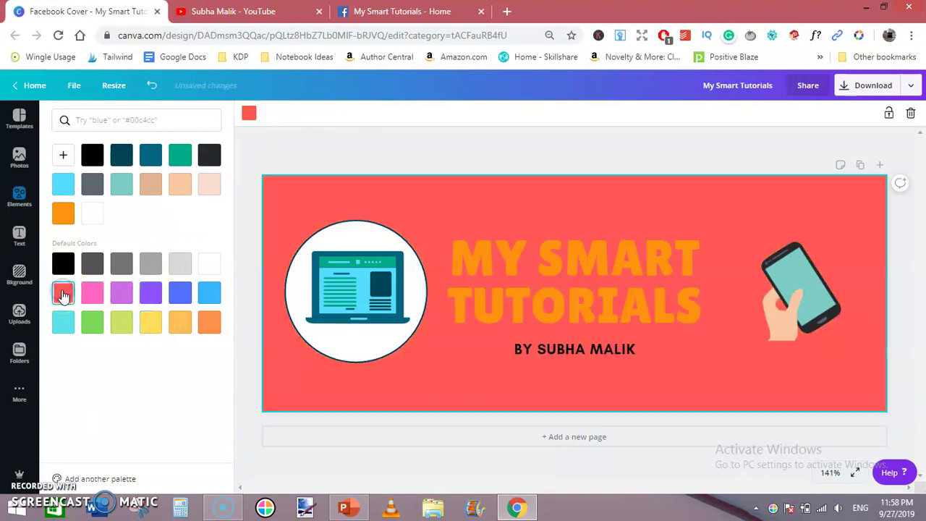
left_click(145, 327)
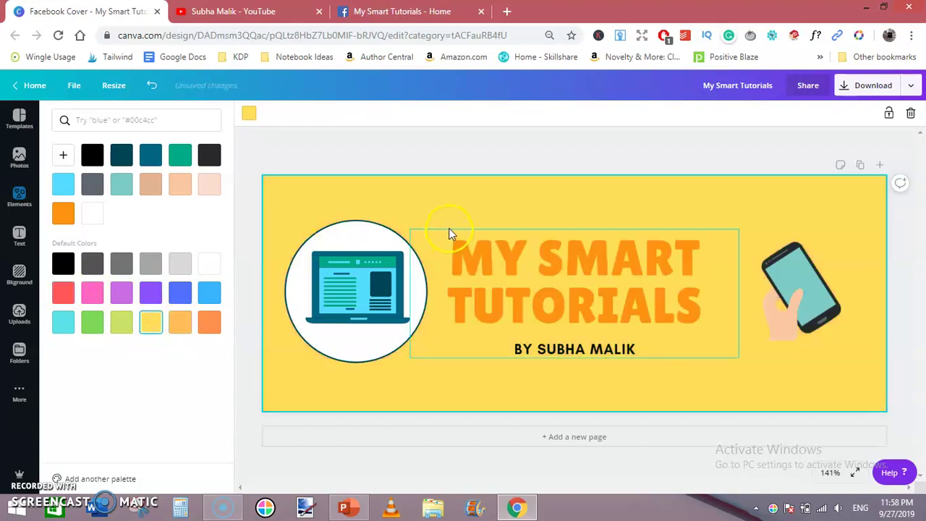
left_click(379, 160)
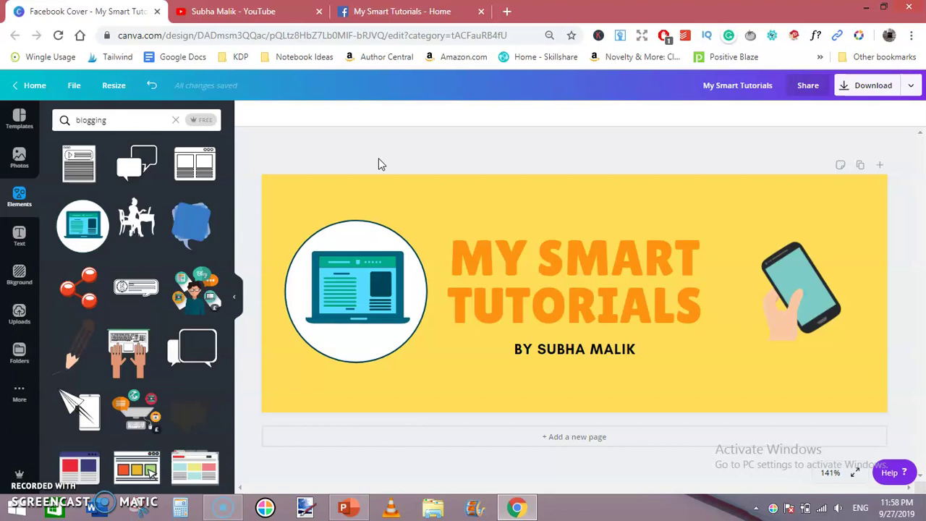
- Download the cover as PNG and save it as My Smart Tutorials.png in My First Words
left_click(881, 96)
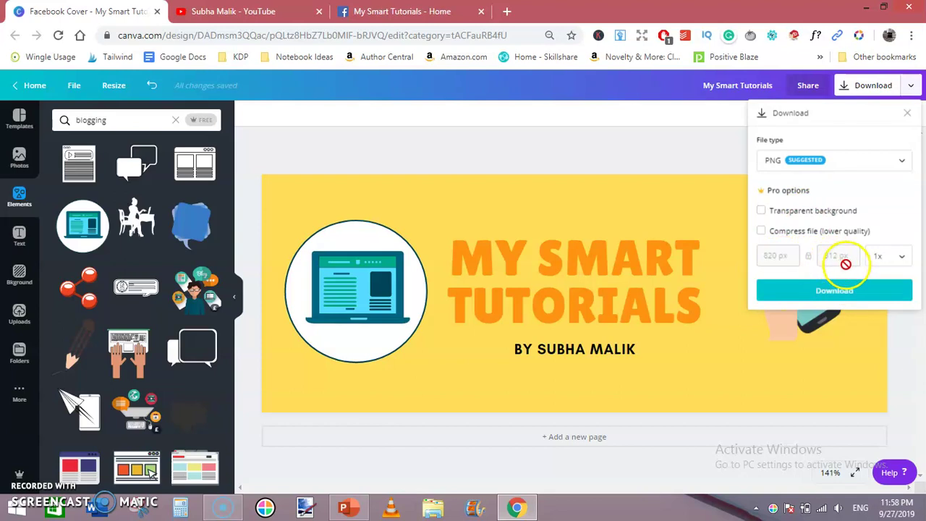
left_click(820, 293)
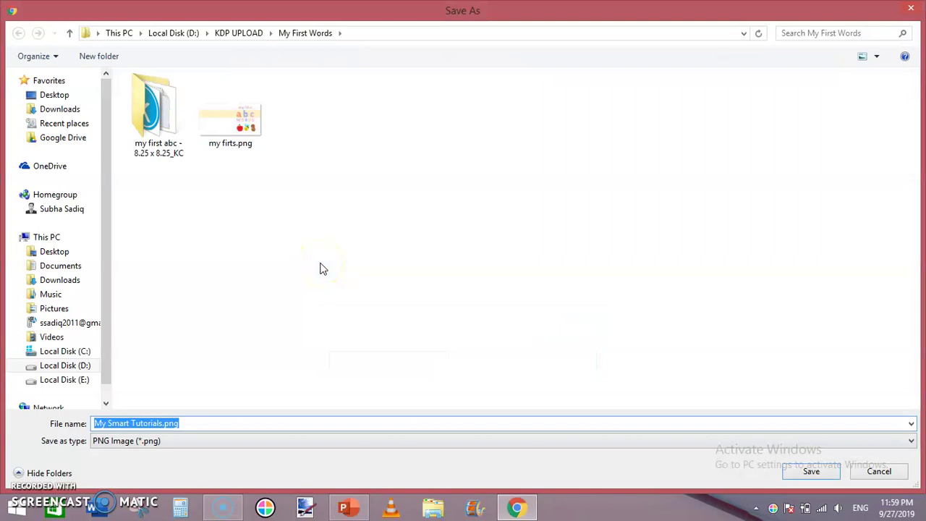
left_click(830, 471)
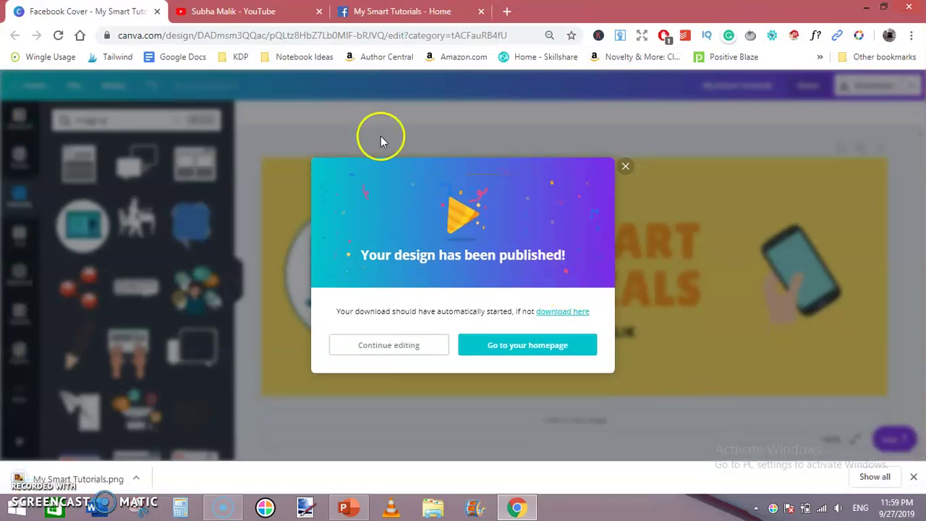
- Upload My Smart Tutorials.png as the Facebook page cover photo, save it, and return to Canva
left_click(395, 11)
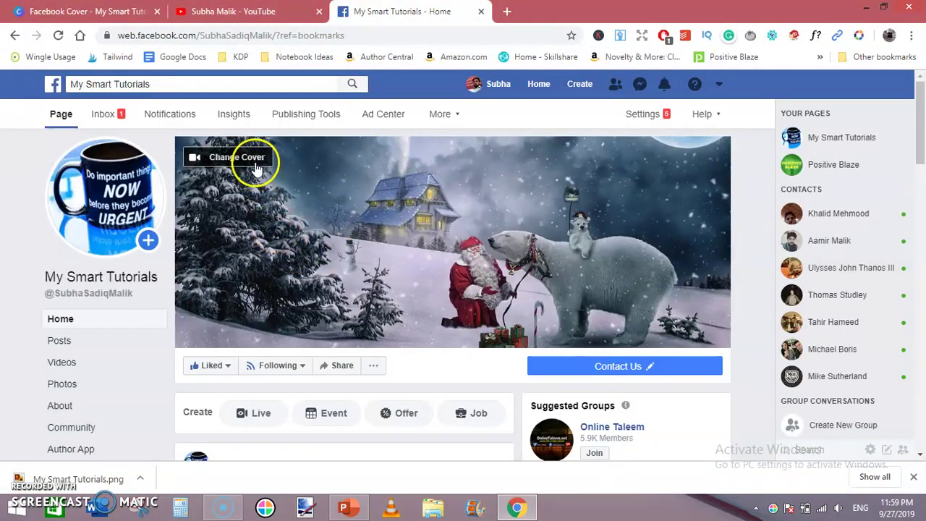
left_click(257, 161)
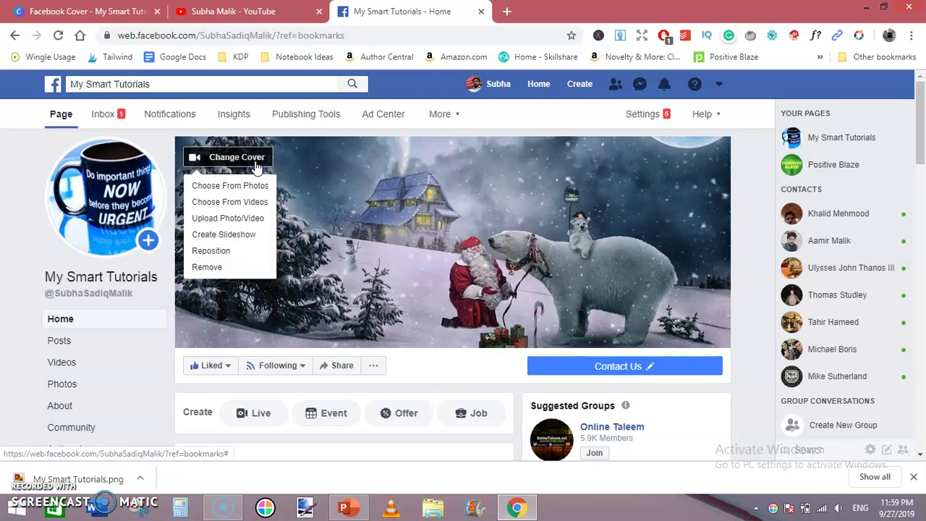
left_click(244, 218)
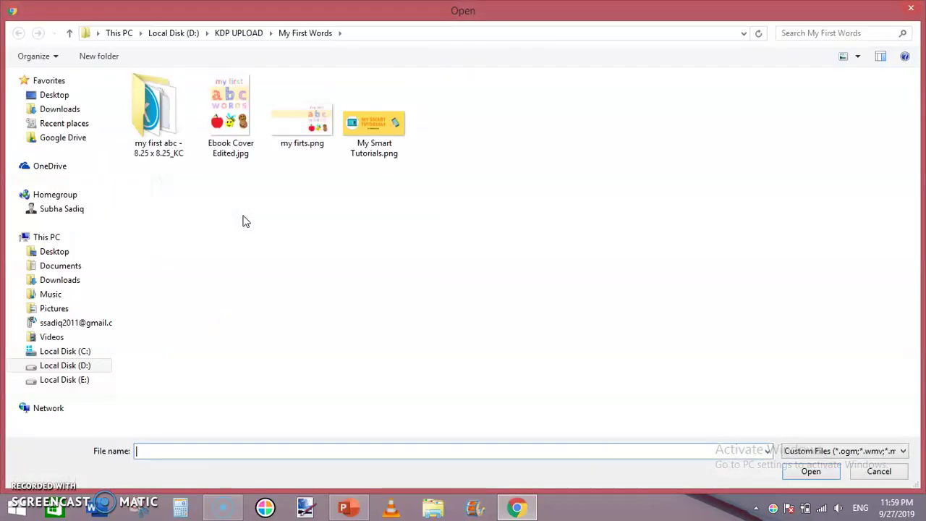
double_click(392, 125)
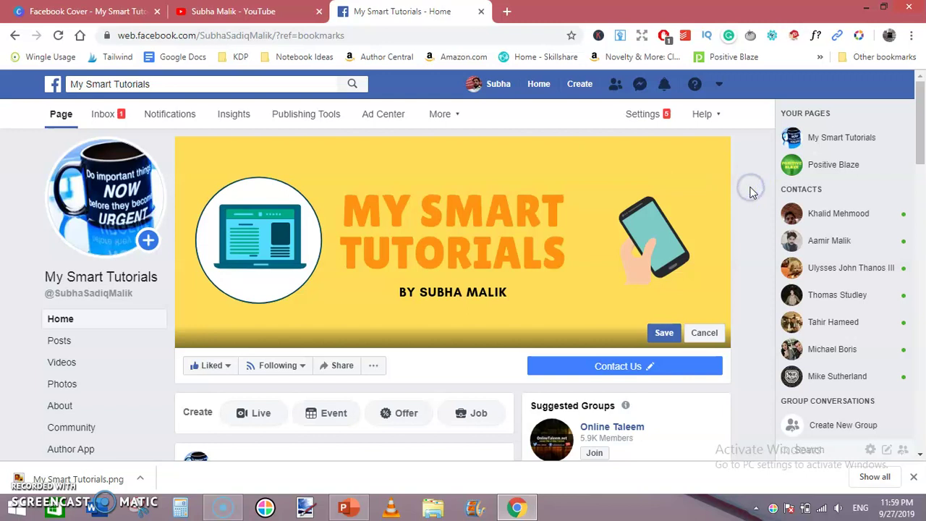
left_click(664, 333)
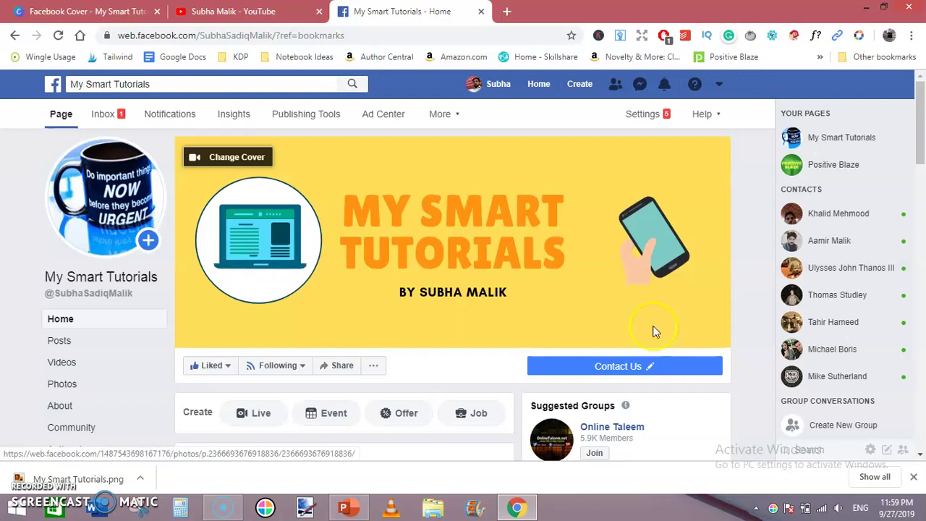
key("ctrl+1")
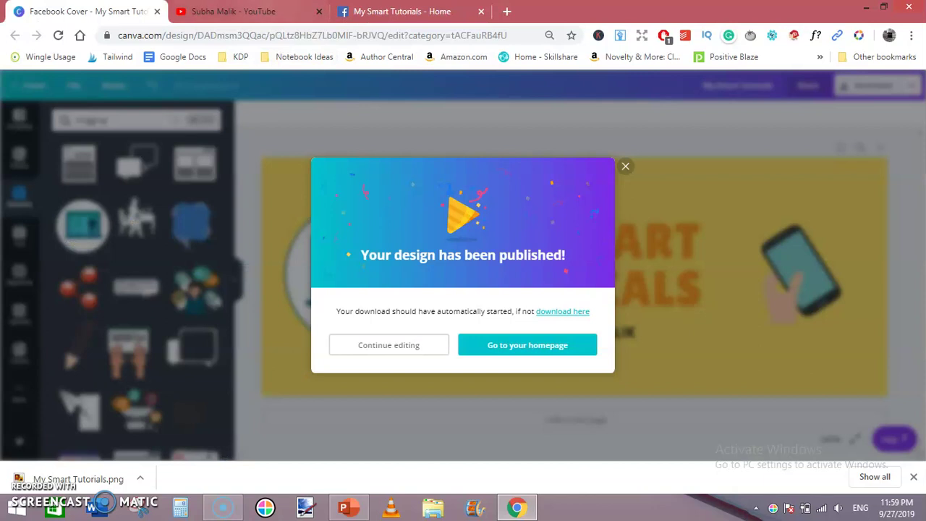
- Switch to the YouTube tab showing the channel's Videos page
key("ctrl+2")
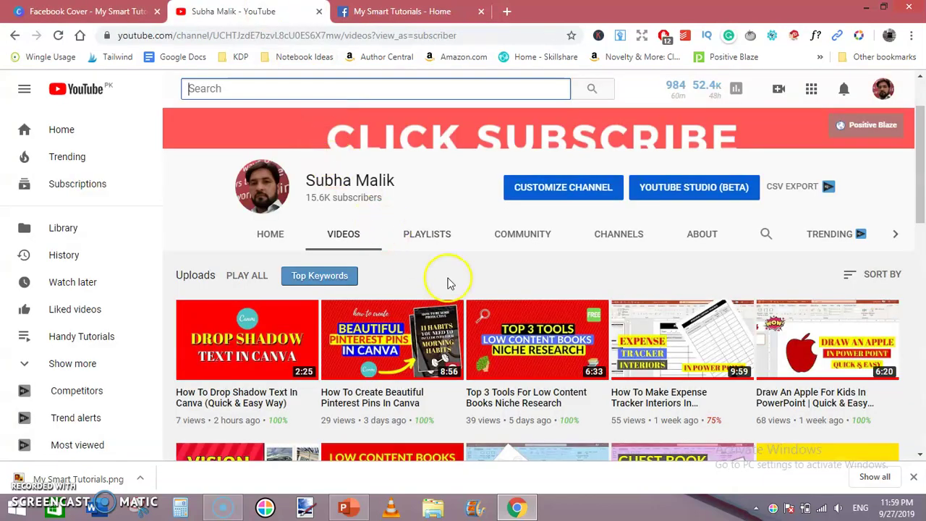